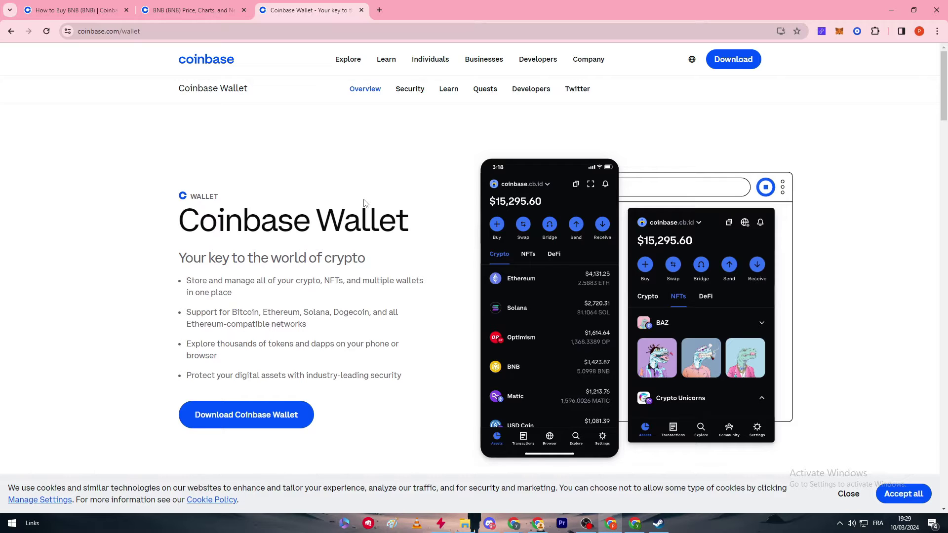
{"action": "scroll", "coordinate": [332, 151], "scroll_direction": "down", "scroll_amount": 1}
{"action": "scroll", "coordinate": [198, 91], "scroll_direction": "up", "scroll_amount": 1}
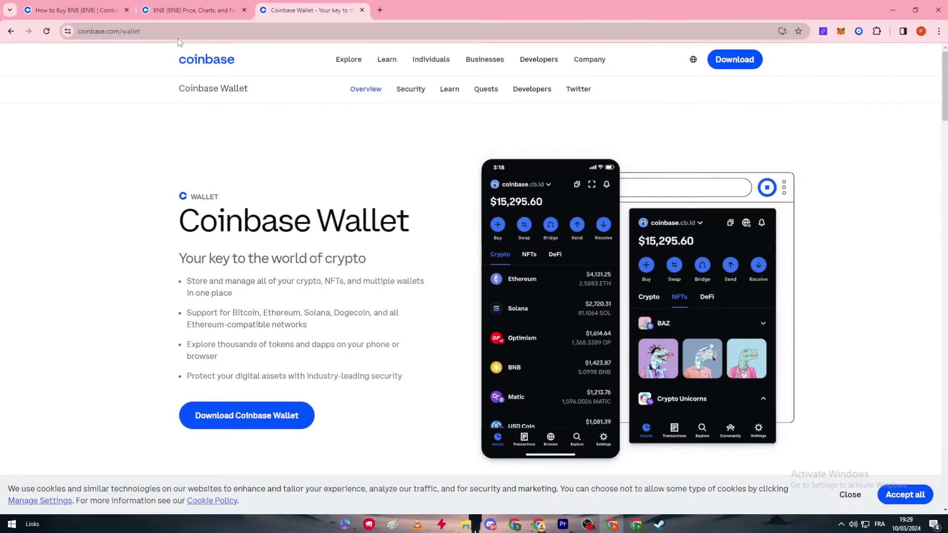
{"action": "scroll", "coordinate": [330, 167], "scroll_direction": "down", "scroll_amount": 2}
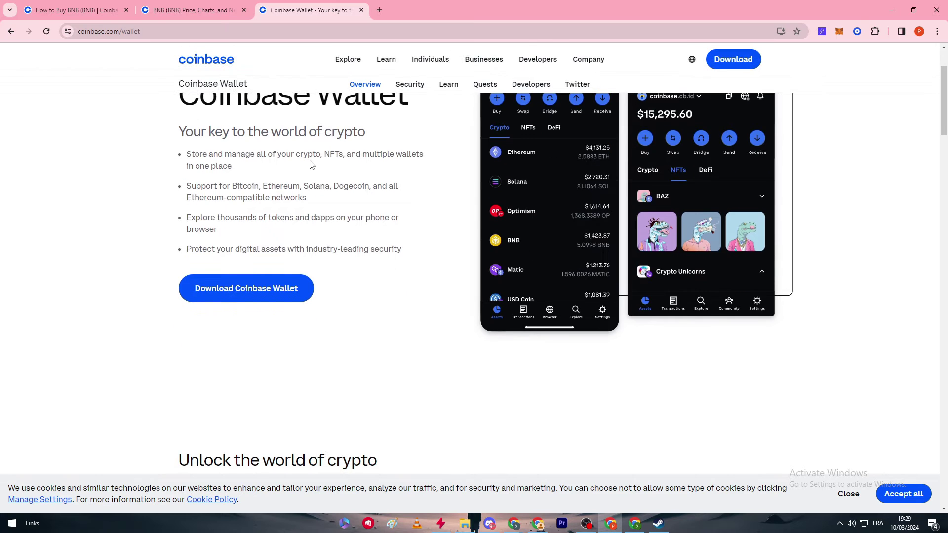
{"action": "scroll", "coordinate": [302, 152], "scroll_direction": "up", "scroll_amount": 1}
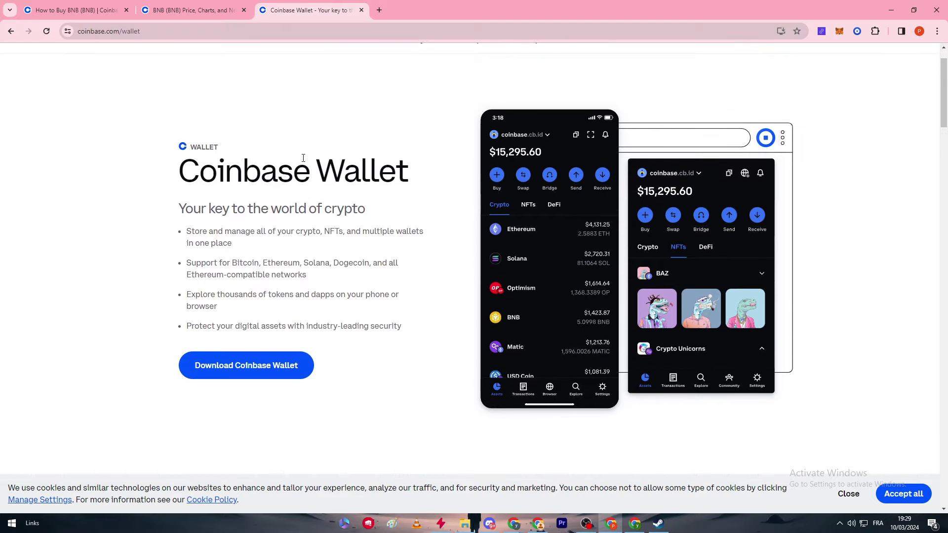
{"action": "left_click_drag", "start_coordinate": [176, 162], "coordinate": [212, 185]}
{"action": "scroll", "coordinate": [364, 304], "scroll_direction": "down", "scroll_amount": 2}
{"action": "scroll", "coordinate": [427, 324], "scroll_direction": "down", "scroll_amount": 2}
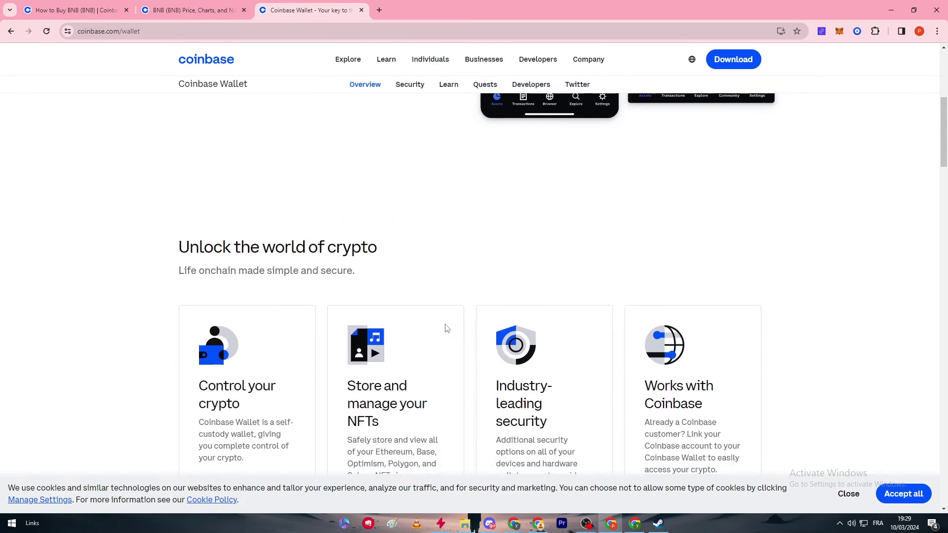
{"action": "scroll", "coordinate": [447, 328], "scroll_direction": "down", "scroll_amount": 4}
{"action": "scroll", "coordinate": [453, 319], "scroll_direction": "down", "scroll_amount": 3}
{"action": "scroll", "coordinate": [451, 298], "scroll_direction": "down", "scroll_amount": 2}
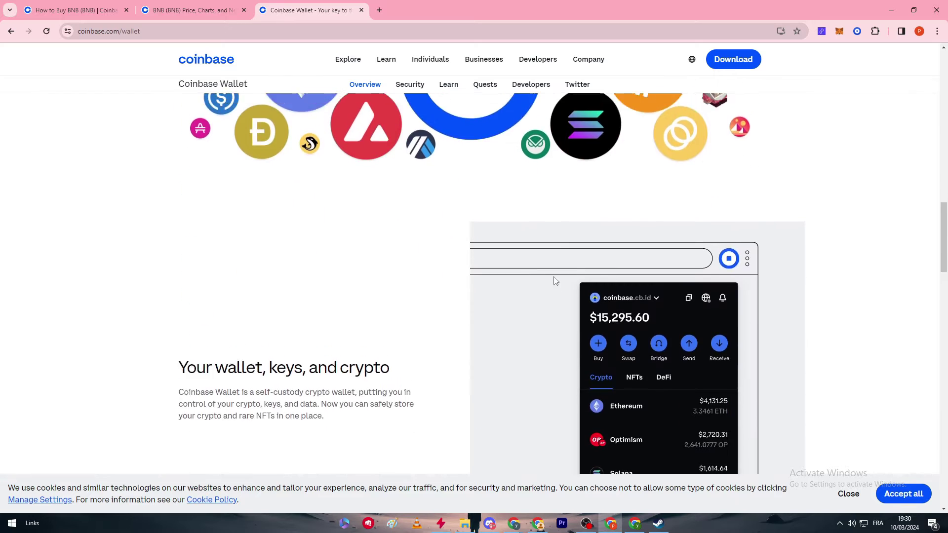
{"action": "scroll", "coordinate": [539, 275], "scroll_direction": "up", "scroll_amount": 1}
{"action": "scroll", "coordinate": [543, 131], "scroll_direction": "up", "scroll_amount": 1}
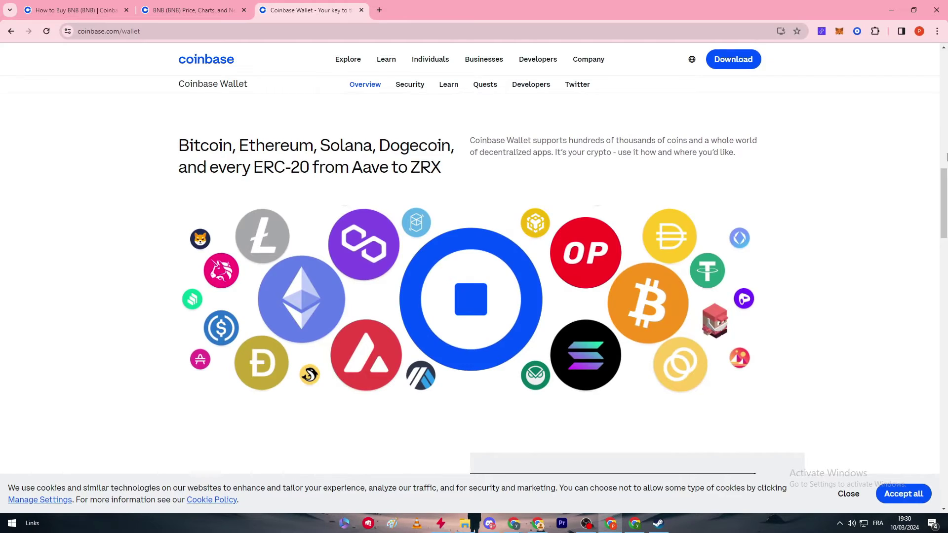
{"action": "scroll", "coordinate": [740, 201], "scroll_direction": "up", "scroll_amount": 3}
{"action": "mouse_move", "coordinate": [946, 198]}
{"action": "left_mouse_down"}
{"action": "mouse_move", "coordinate": [945, 451]}
{"action": "mouse_move", "coordinate": [945, 74]}
{"action": "left_mouse_up"}
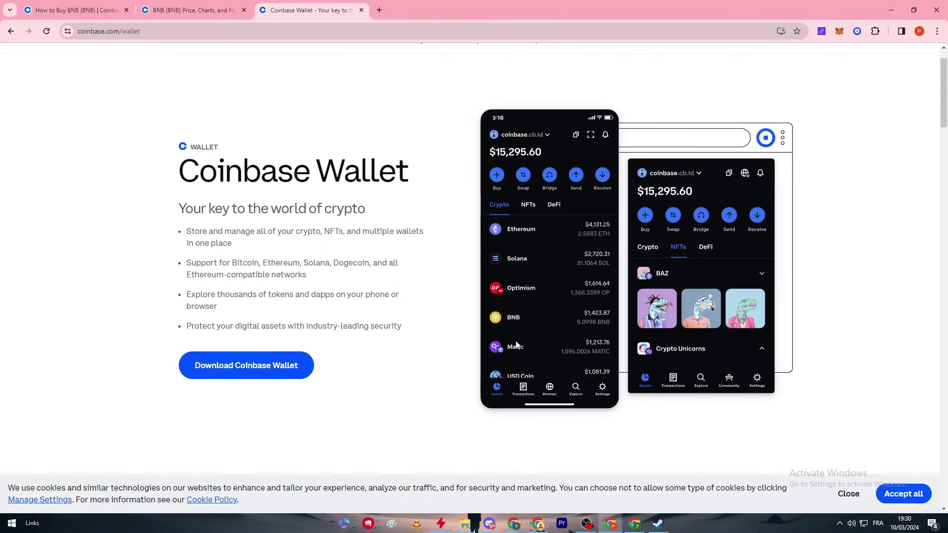
Step: Follow Download for Chrome to the Coinbase Wallet Chrome Web Store listing, already installed
{"action": "left_click", "coordinate": [255, 374]}
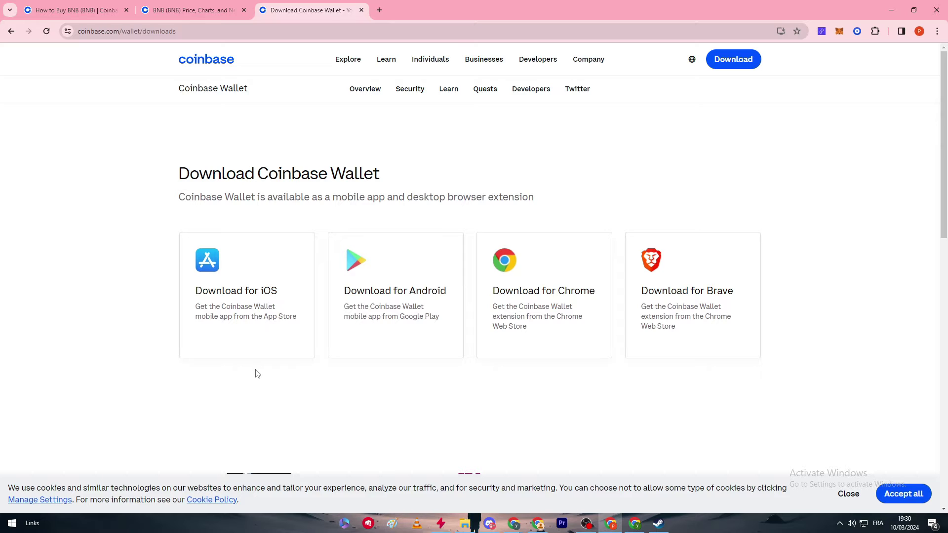
{"action": "left_click", "coordinate": [521, 337]}
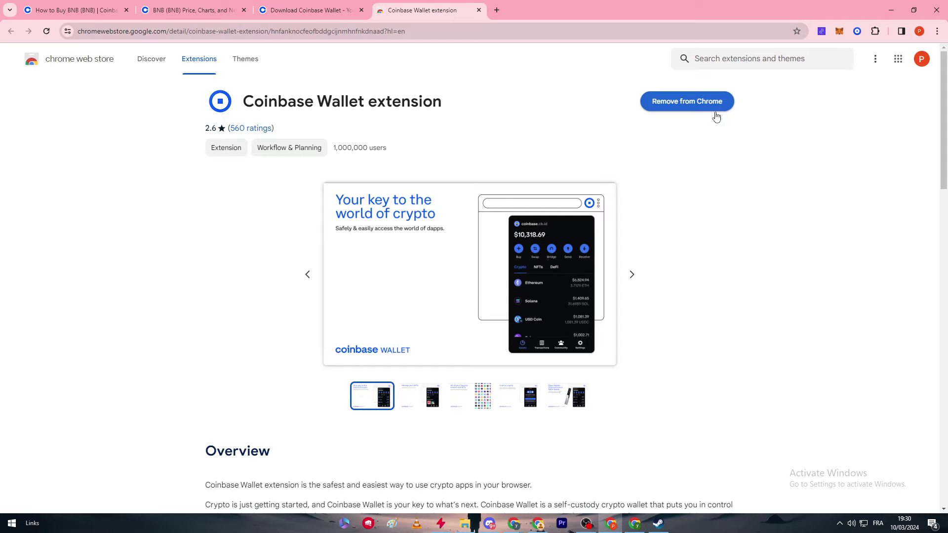
Step: Check the empty wallet's receive addresses and Add Crypto screen, then return to the How to Buy BNB tab
{"action": "left_click", "coordinate": [857, 32]}
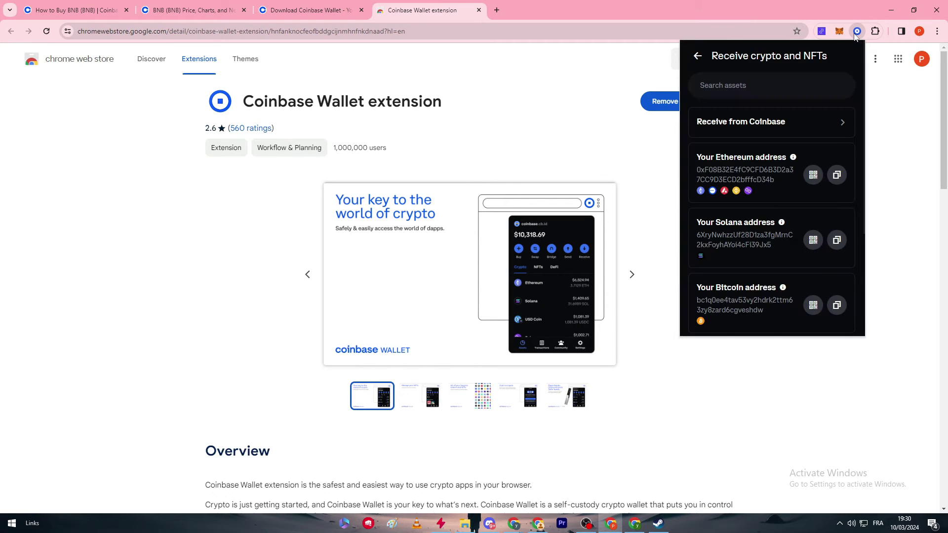
{"action": "left_click", "coordinate": [696, 57]}
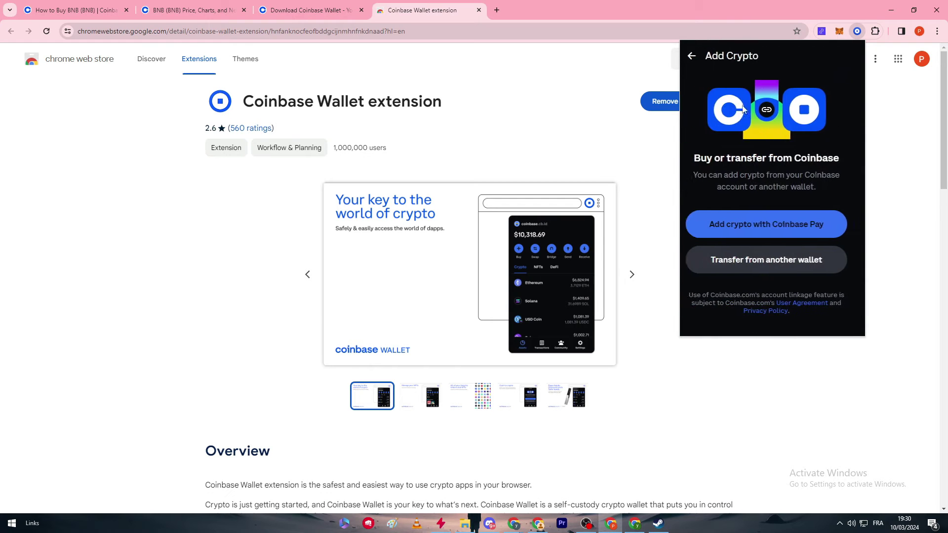
{"action": "left_click", "coordinate": [697, 60]}
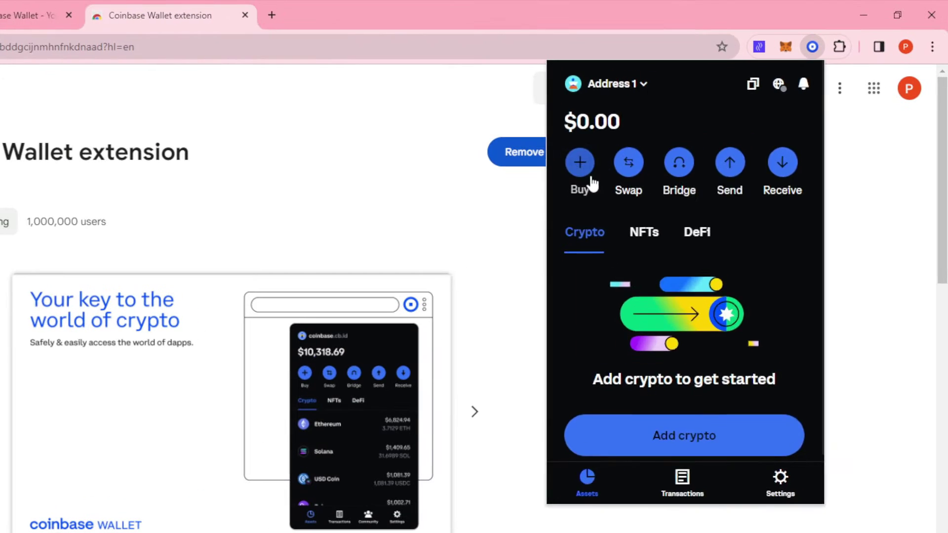
{"action": "left_click", "coordinate": [709, 122]}
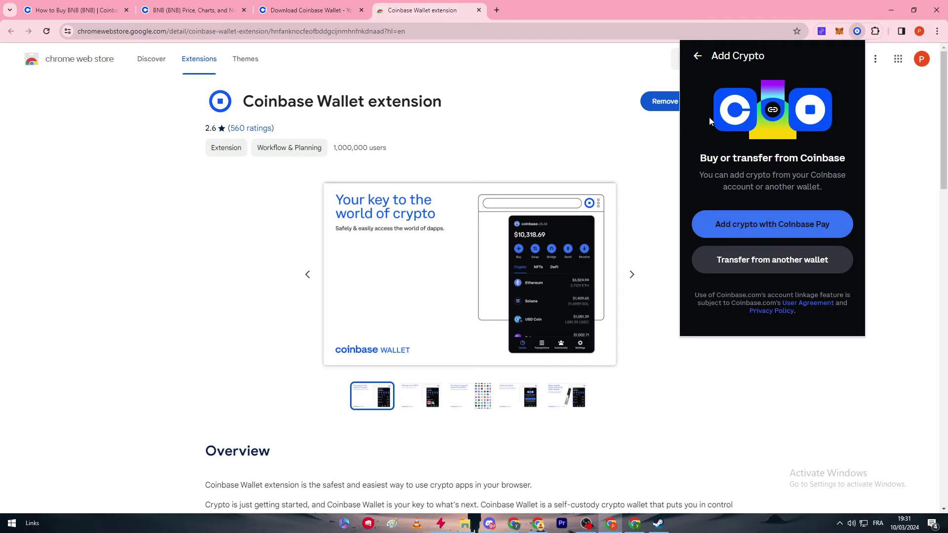
{"action": "left_click", "coordinate": [408, 116]}
{"action": "left_click", "coordinate": [70, 11]}
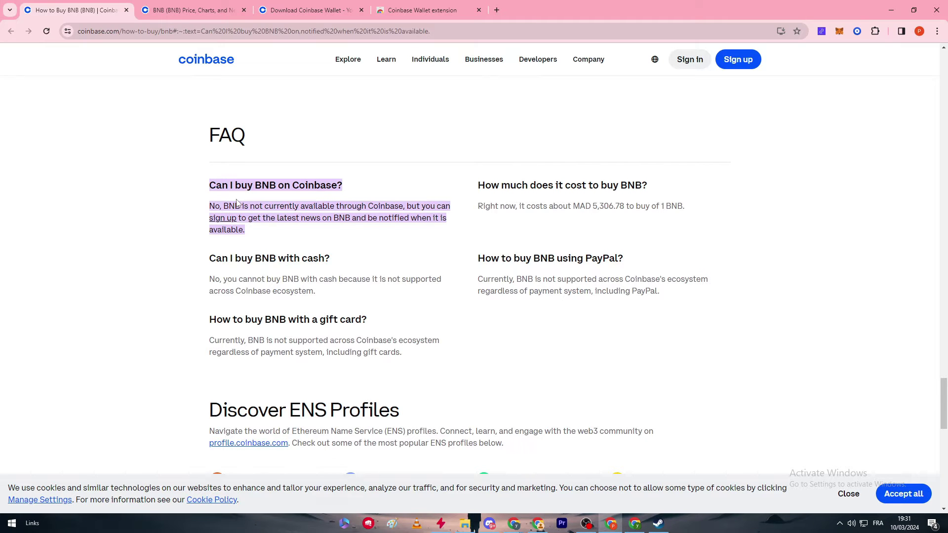
{"action": "scroll", "coordinate": [256, 249], "scroll_direction": "down", "scroll_amount": 1}
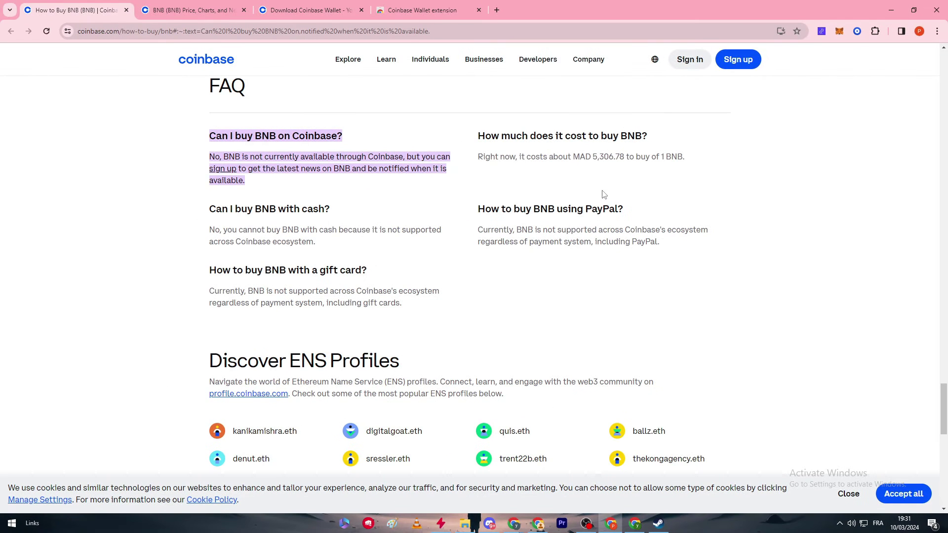
{"action": "scroll", "coordinate": [646, 203], "scroll_direction": "down", "scroll_amount": 2}
{"action": "scroll", "coordinate": [612, 258], "scroll_direction": "down", "scroll_amount": 2}
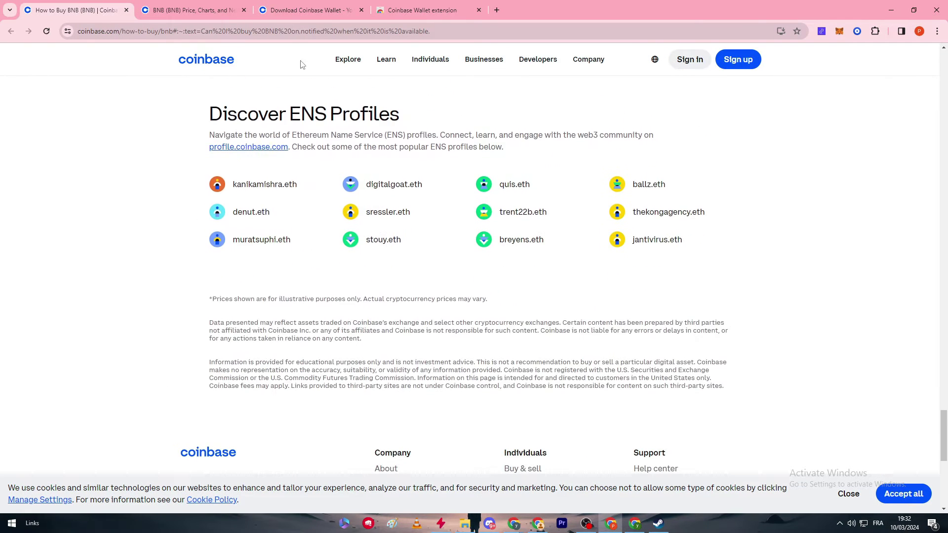
Step: Take the download tab back to the Coinbase Wallet overview page showing BNB among its assets
{"action": "left_click", "coordinate": [296, 10]}
{"action": "left_click", "coordinate": [11, 31]}
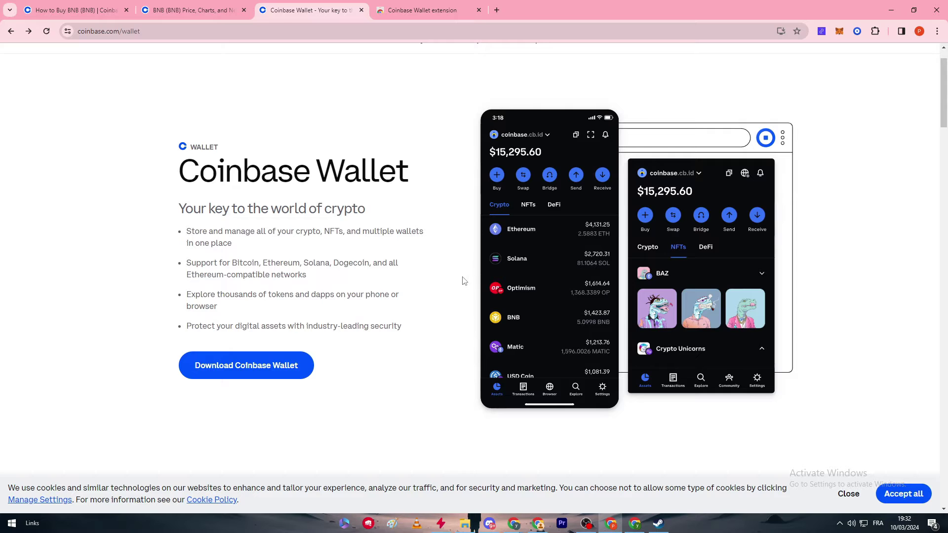
Step: Bring up MetaMask's locked unlock screen and check its network list, keeping Ethereum Mainnet
{"action": "left_click", "coordinate": [857, 32]}
{"action": "left_click", "coordinate": [839, 32]}
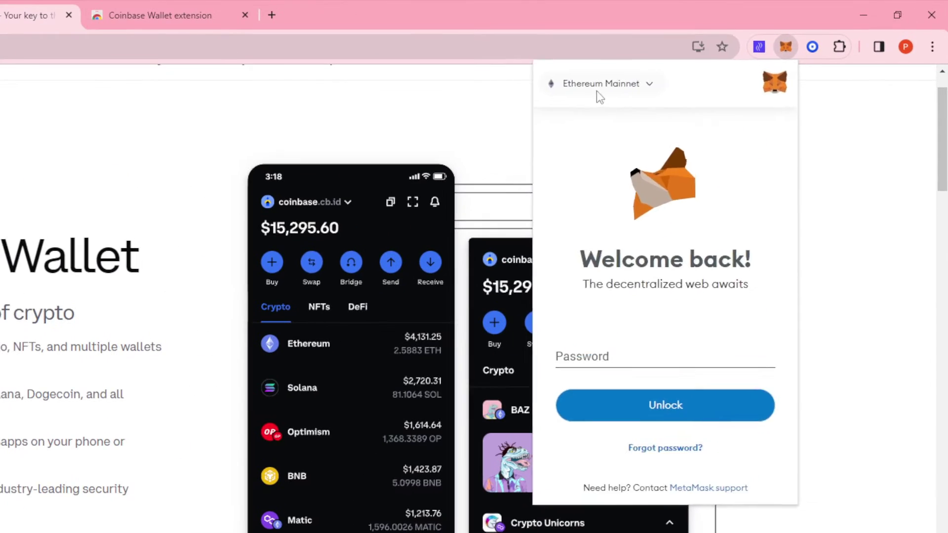
{"action": "left_click", "coordinate": [713, 59]}
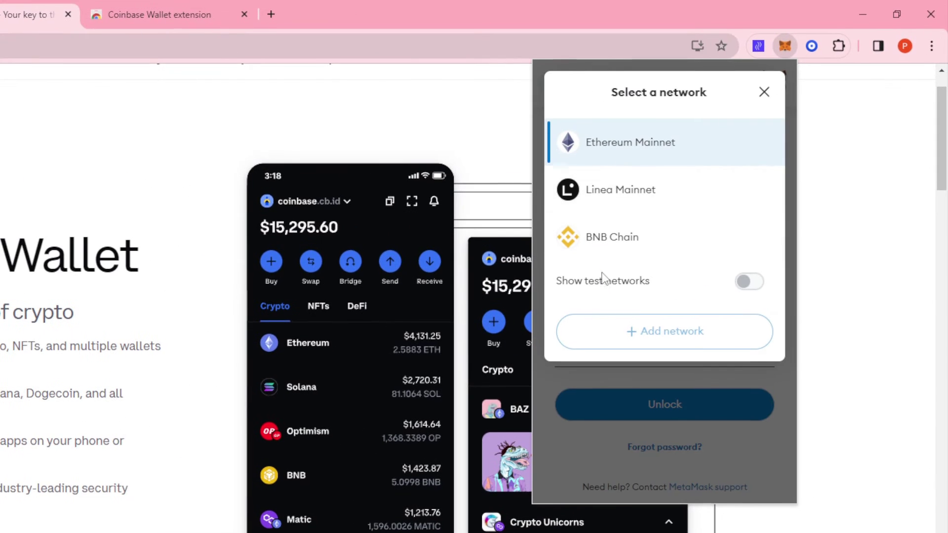
{"action": "left_click", "coordinate": [763, 93]}
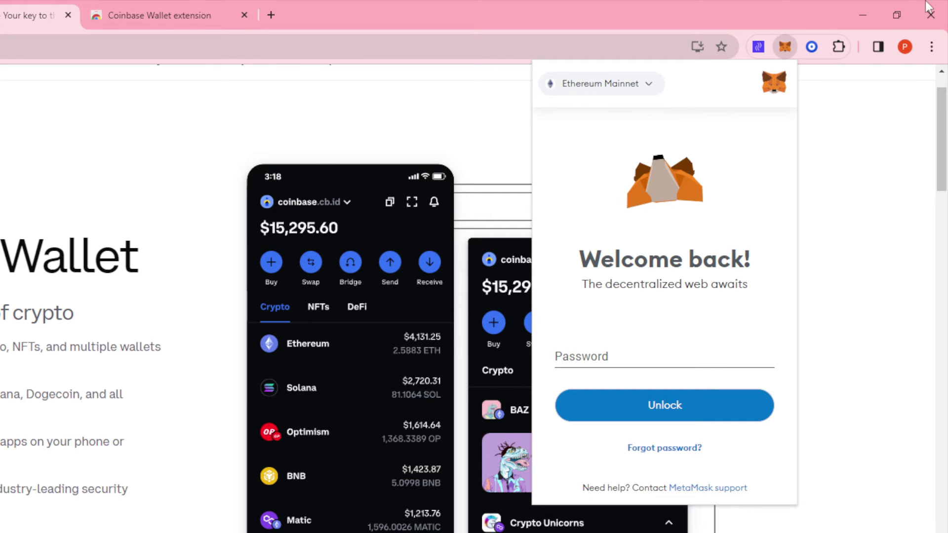
Step: Choose Transfer from another wallet and search 'bnb' to list BNB across networks
{"action": "left_click", "coordinate": [815, 51]}
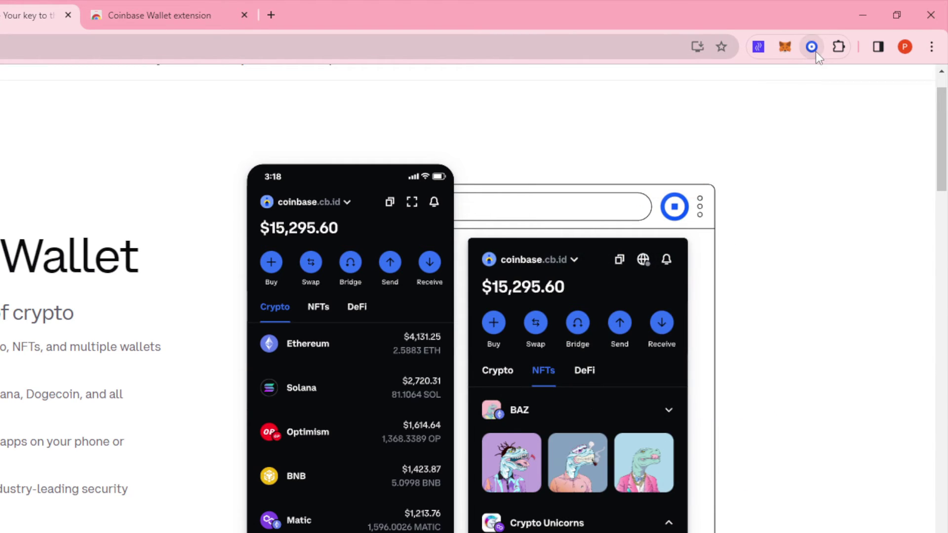
{"action": "left_click", "coordinate": [810, 48]}
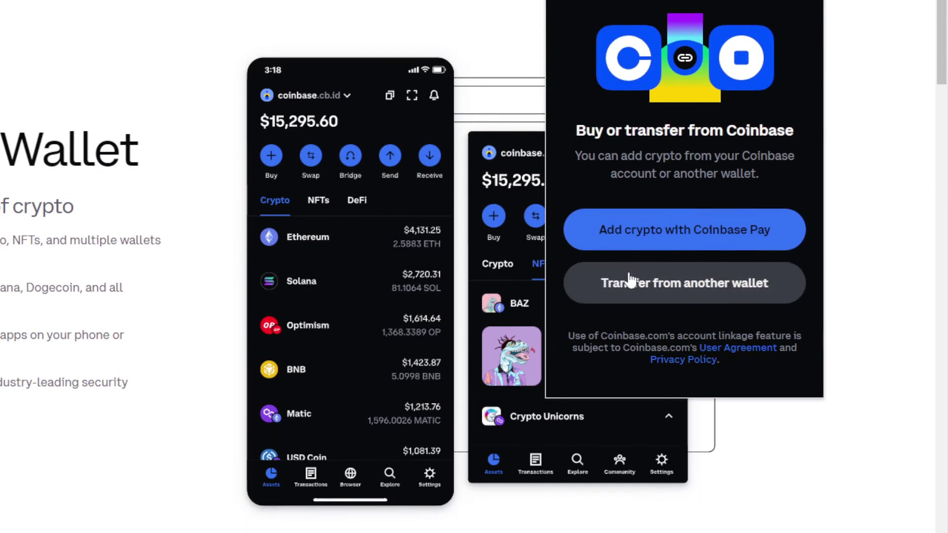
{"action": "left_click", "coordinate": [629, 280]}
{"action": "left_click", "coordinate": [652, 130]}
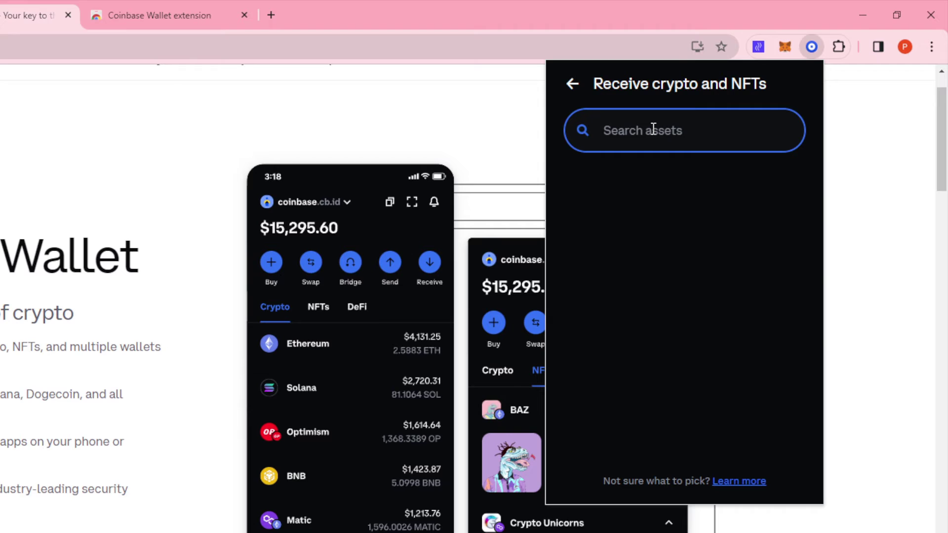
{"action": "type", "text": "bnb"}
{"action": "left_click", "coordinate": [643, 99]}
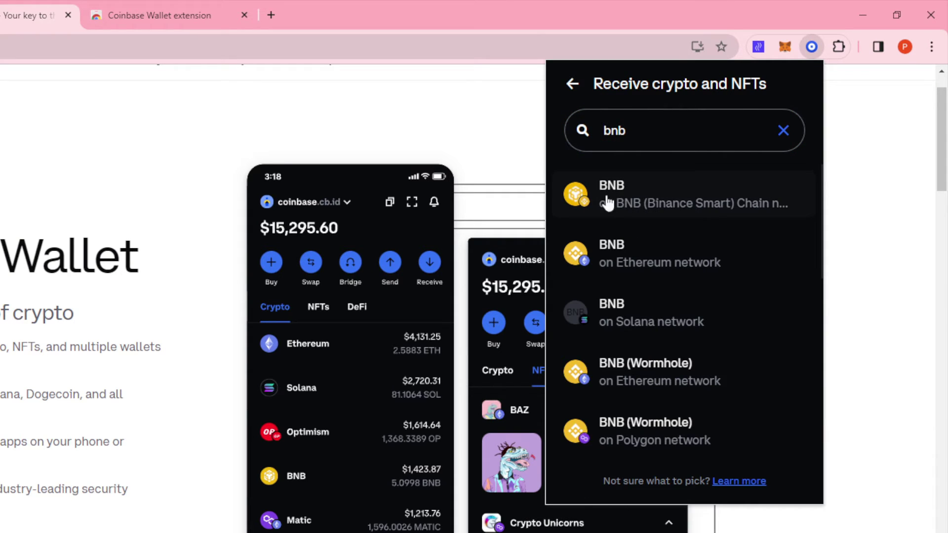
Step: Show the BNB-on-Ethereum receive address and QR code, then return to the cleared Receive search
{"action": "left_click", "coordinate": [685, 210]}
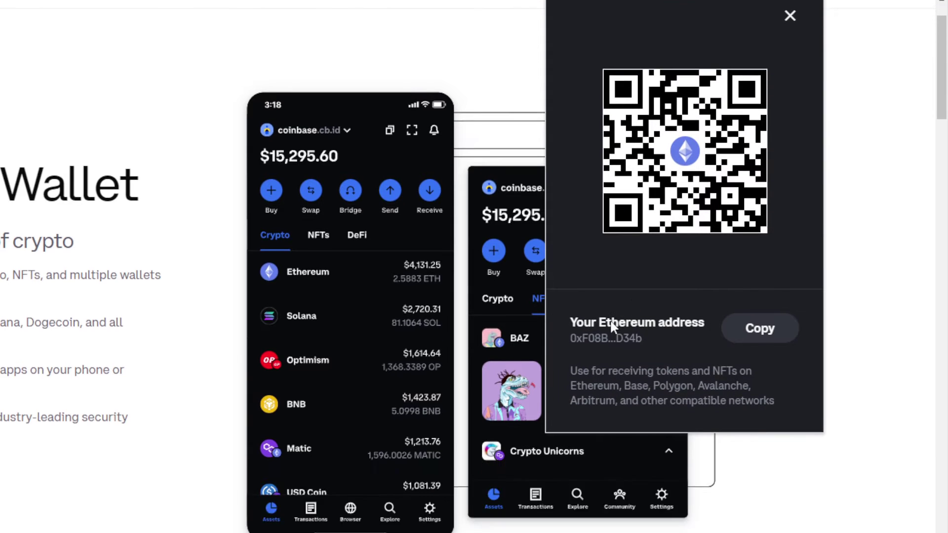
{"action": "double_click", "coordinate": [637, 270]}
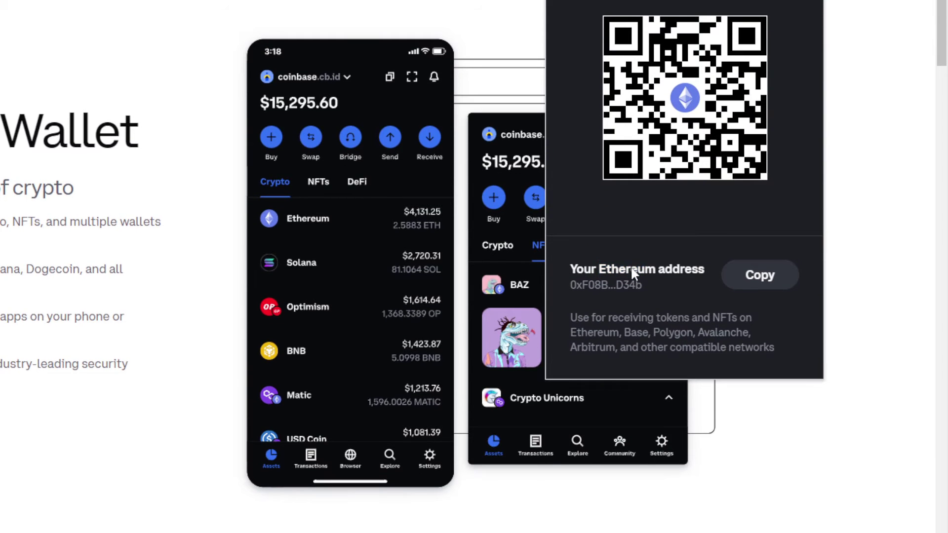
{"action": "triple_click", "coordinate": [631, 269]}
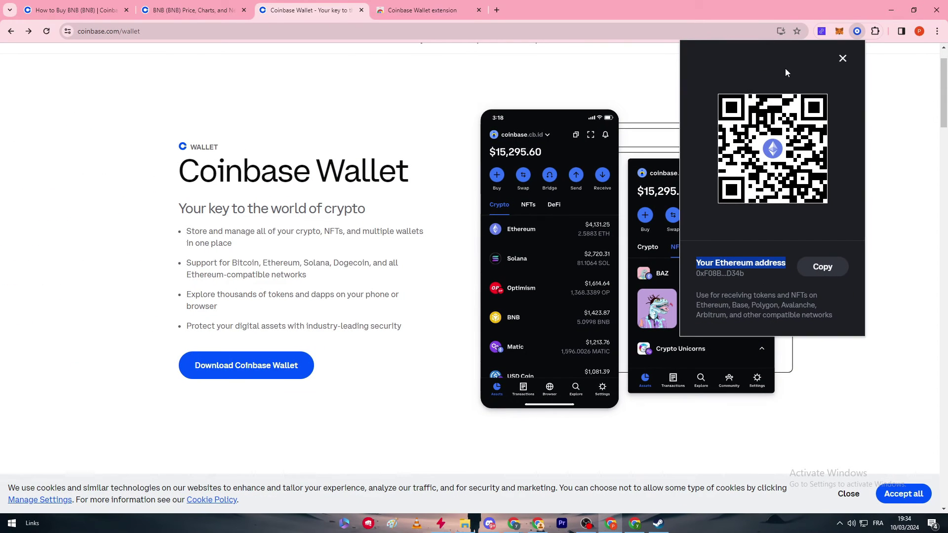
{"action": "left_click", "coordinate": [842, 59]}
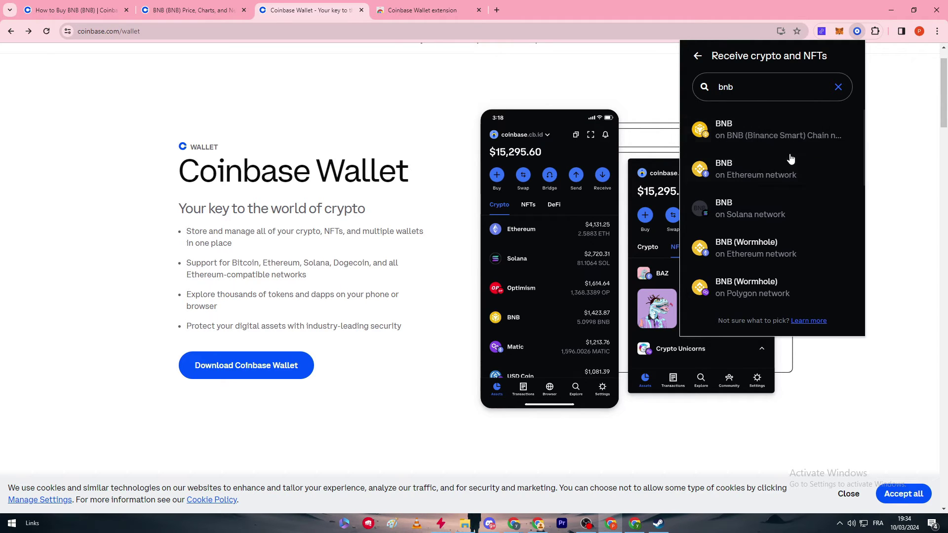
{"action": "left_click", "coordinate": [757, 166]}
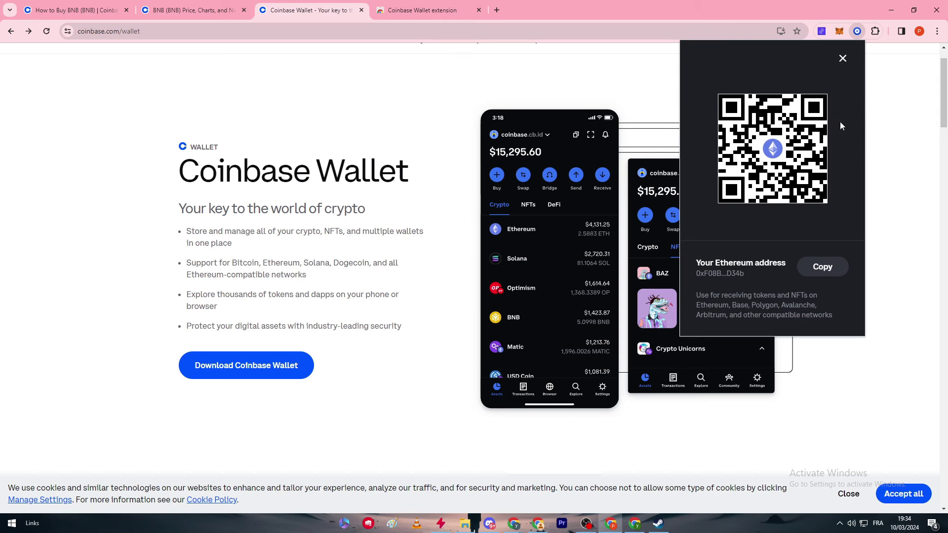
{"action": "left_click", "coordinate": [843, 58]}
{"action": "left_click", "coordinate": [856, 31]}
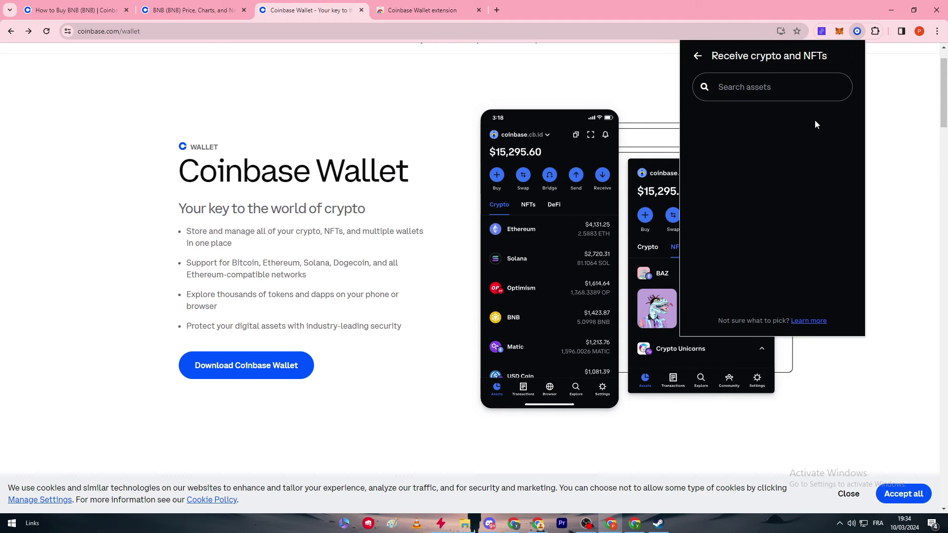
Step: Return to the $0.00 wallet home, close Coinbase Wallet, and reopen MetaMask's unlock screen
{"action": "left_click", "coordinate": [700, 122]}
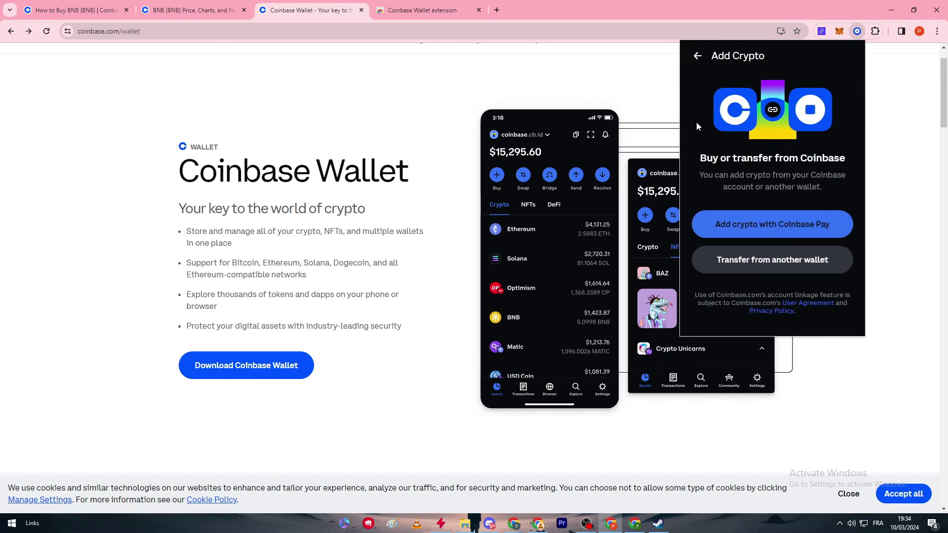
{"action": "left_click", "coordinate": [696, 58]}
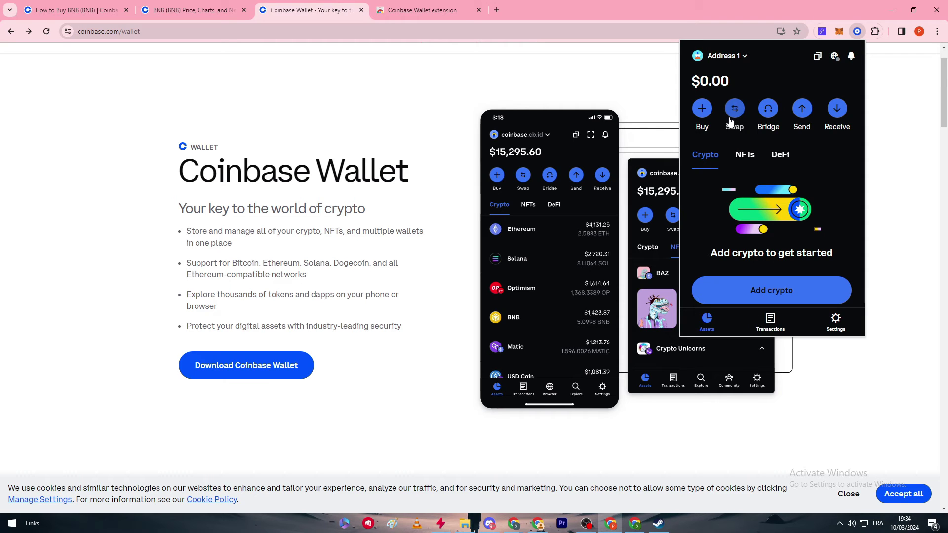
{"action": "left_click", "coordinate": [857, 31]}
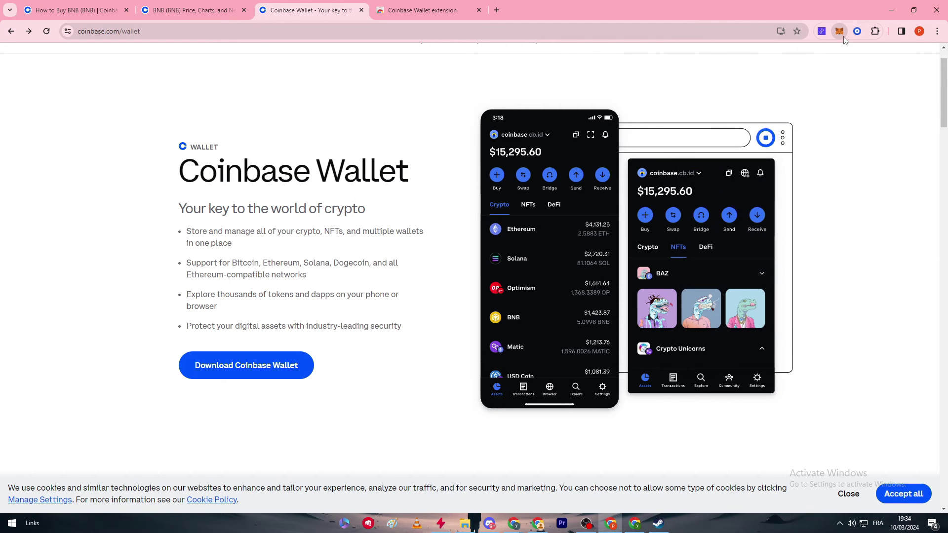
{"action": "left_click", "coordinate": [841, 31]}
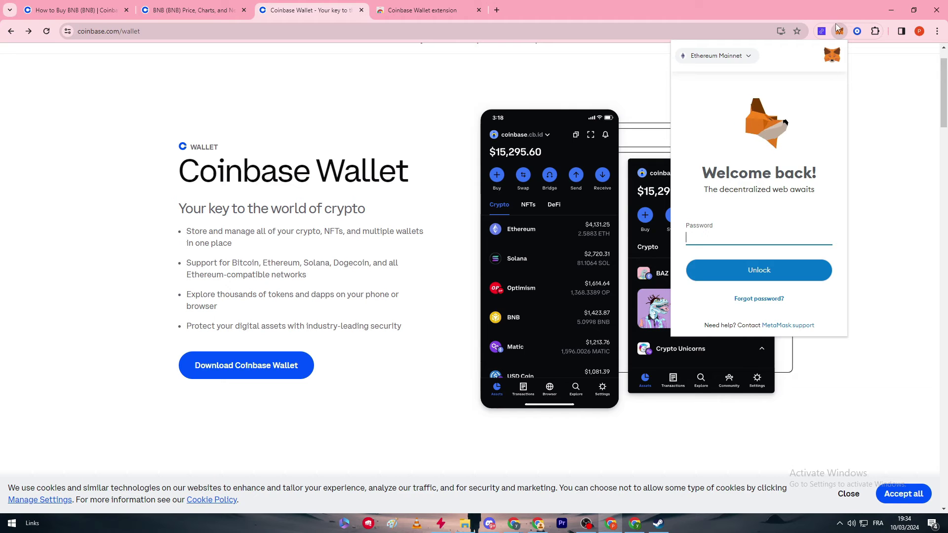
Step: Copy the Ethereum receive address from the Receive screen and paste it into the address bar
{"action": "left_click", "coordinate": [857, 31]}
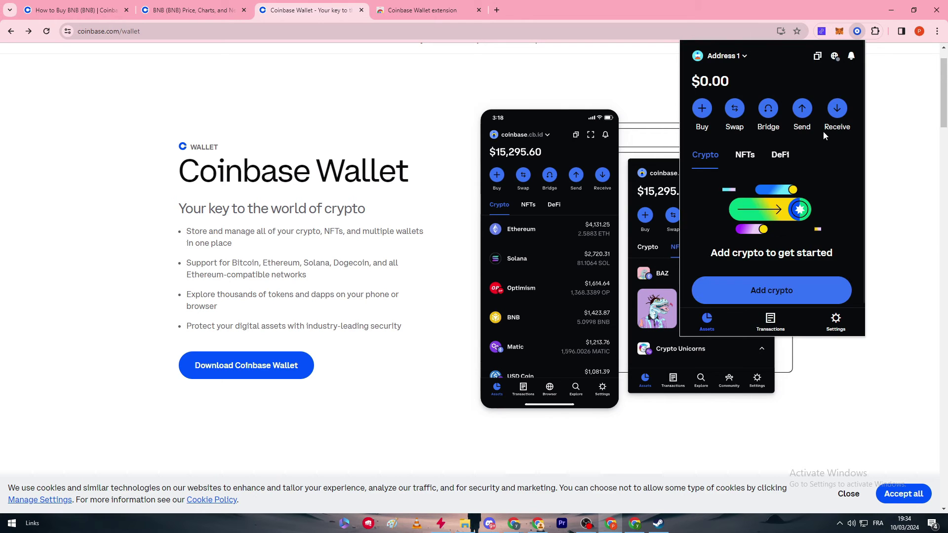
{"action": "left_click", "coordinate": [836, 110]}
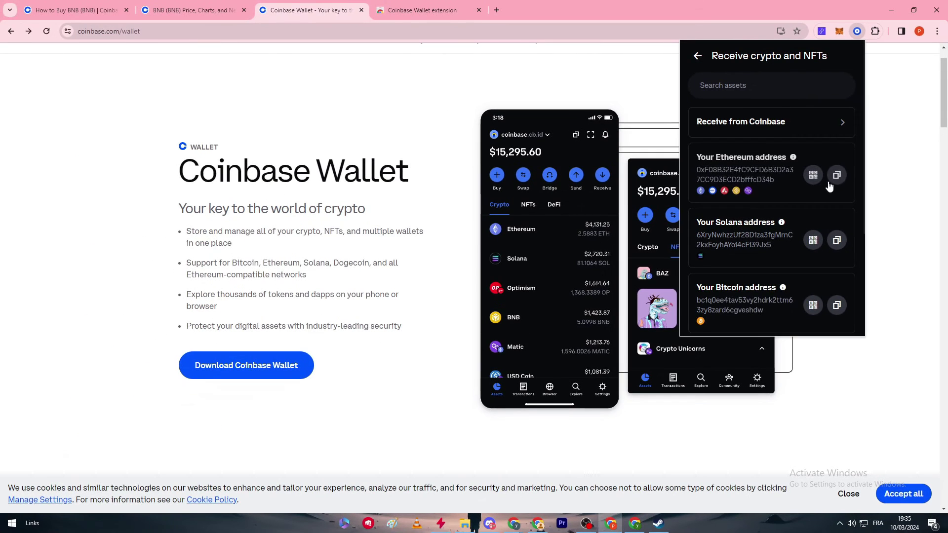
{"action": "left_click", "coordinate": [831, 184]}
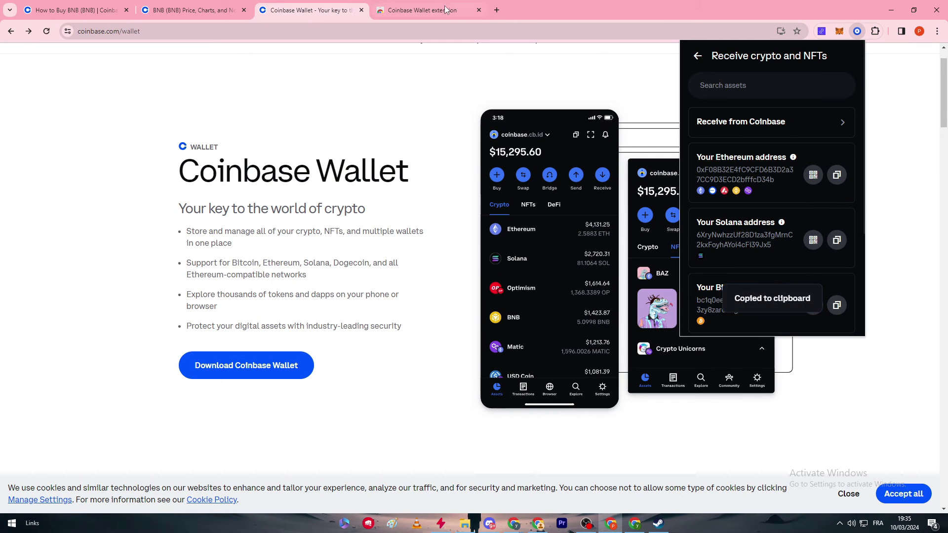
{"action": "left_click", "coordinate": [446, 33]}
{"action": "key", "text": "ctrl+v"}
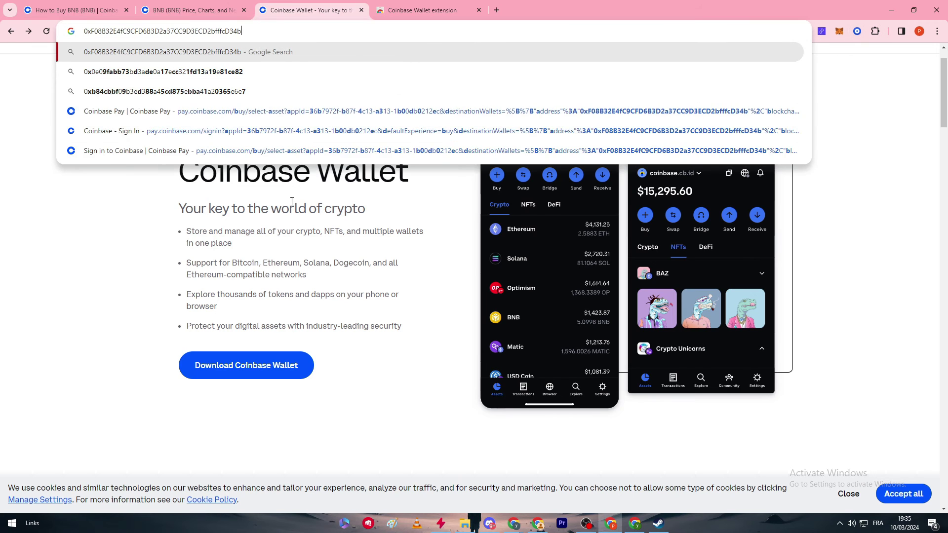
{"action": "left_click", "coordinate": [859, 34]}
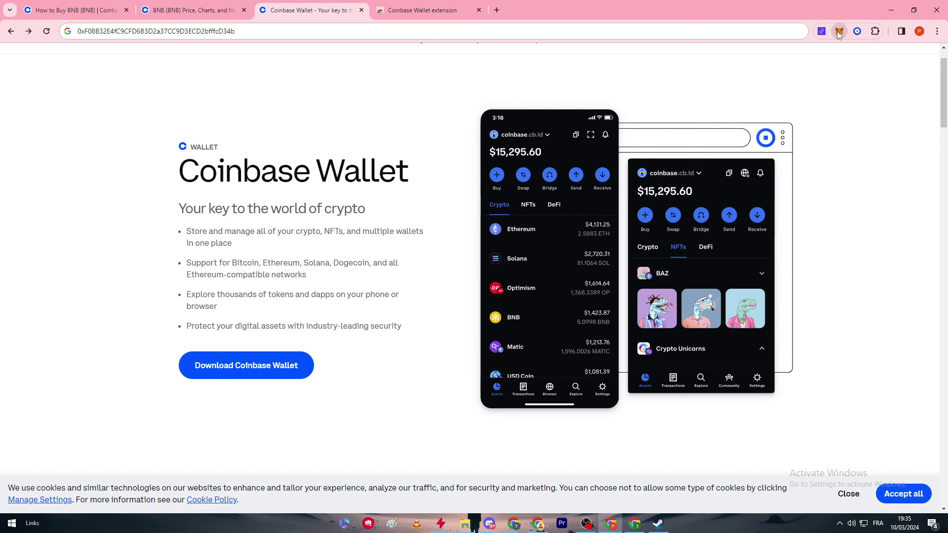
{"action": "left_click", "coordinate": [839, 32]}
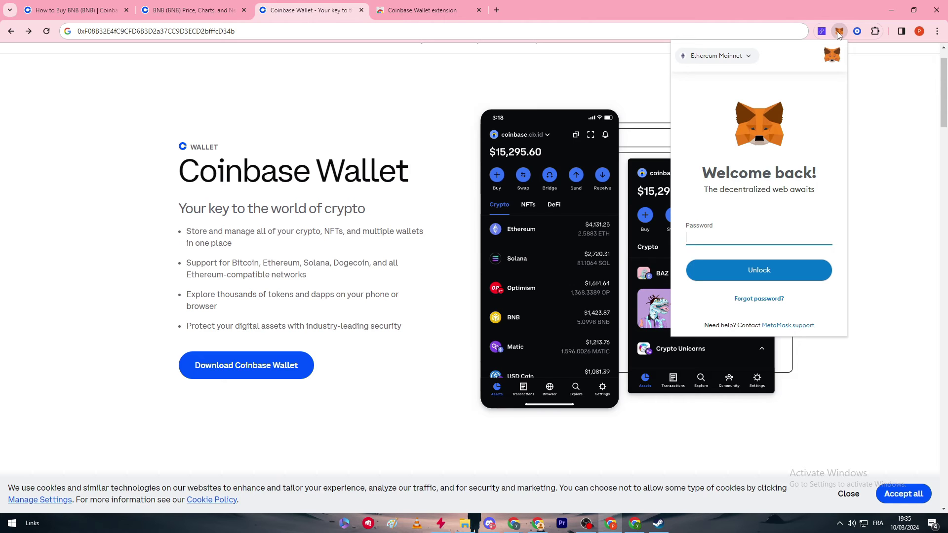
{"action": "left_click", "coordinate": [738, 134]}
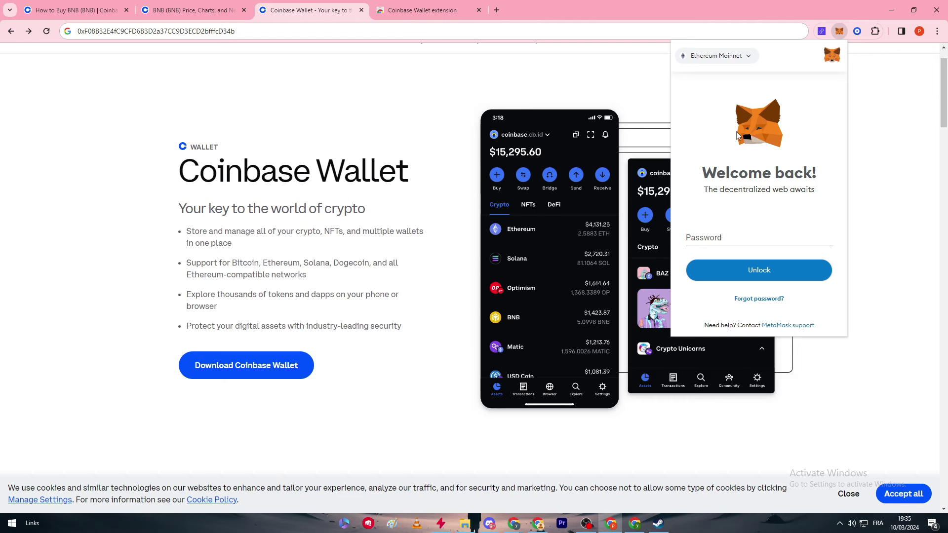
{"action": "left_click", "coordinate": [300, 154]}
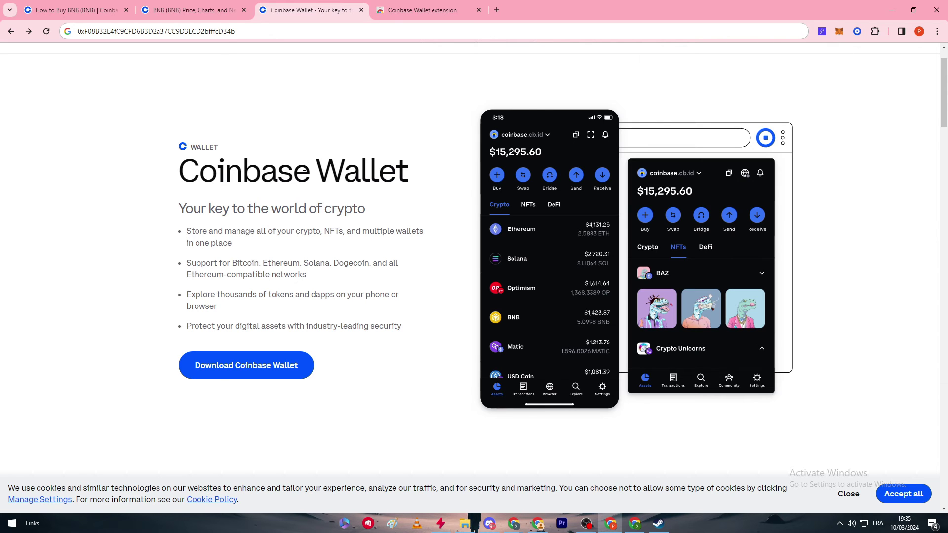
{"action": "scroll", "coordinate": [329, 205], "scroll_direction": "up", "scroll_amount": 1}
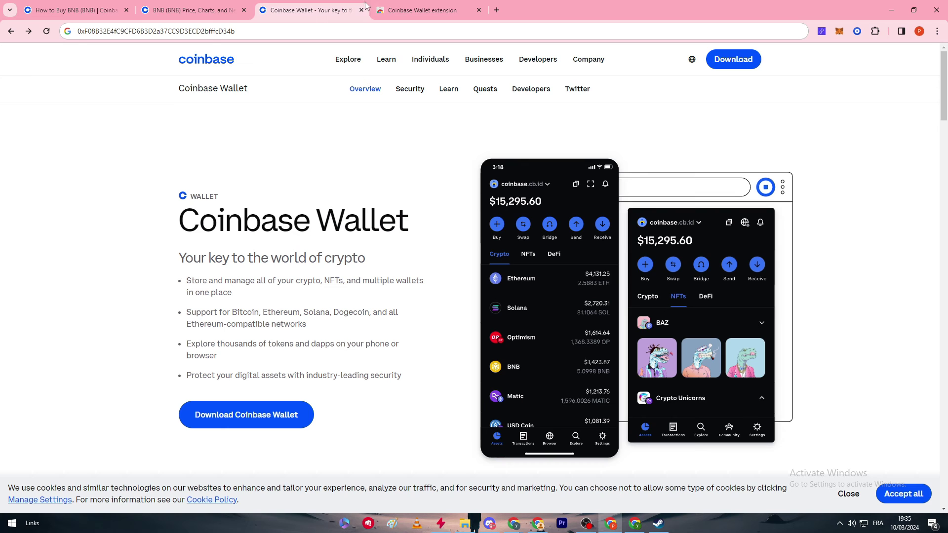
Step: Change the BNB price page's currency from MAD to USD, showing $529.88
{"action": "left_click", "coordinate": [228, 7]}
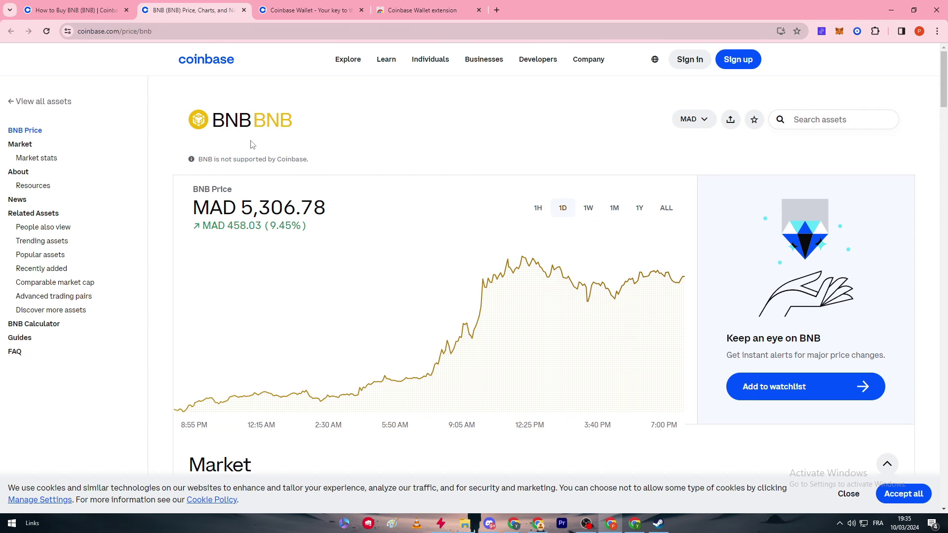
{"action": "scroll", "coordinate": [430, 75], "scroll_direction": "down", "scroll_amount": 1}
{"action": "scroll", "coordinate": [430, 75], "scroll_direction": "up", "scroll_amount": 1}
{"action": "left_click", "coordinate": [689, 120]}
{"action": "type", "text": "eud"}
{"action": "key", "text": "BackSpace"}
{"action": "key", "text": "BackSpace"}
{"action": "key", "text": "BackSpace"}
{"action": "type", "text": "usd"}
{"action": "left_click", "coordinate": [704, 173]}
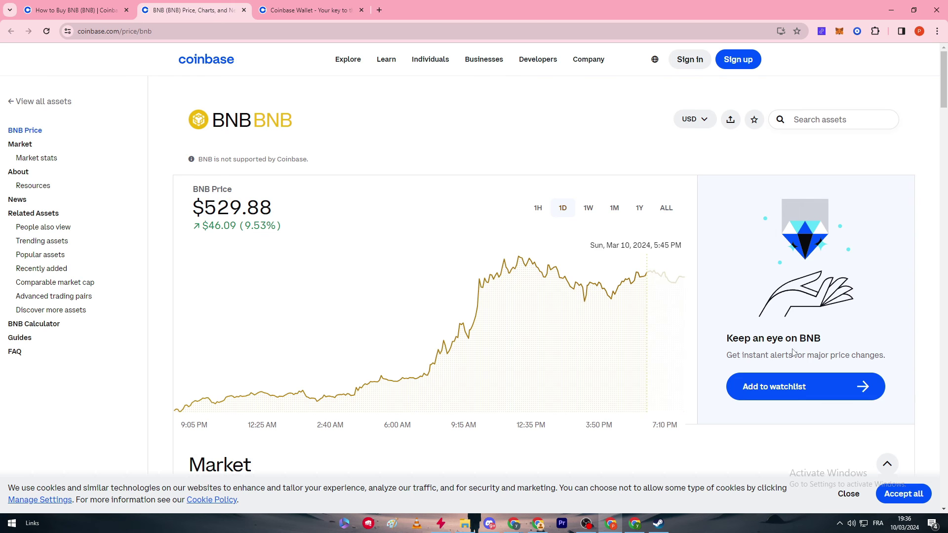
{"action": "scroll", "coordinate": [756, 360], "scroll_direction": "down", "scroll_amount": 1}
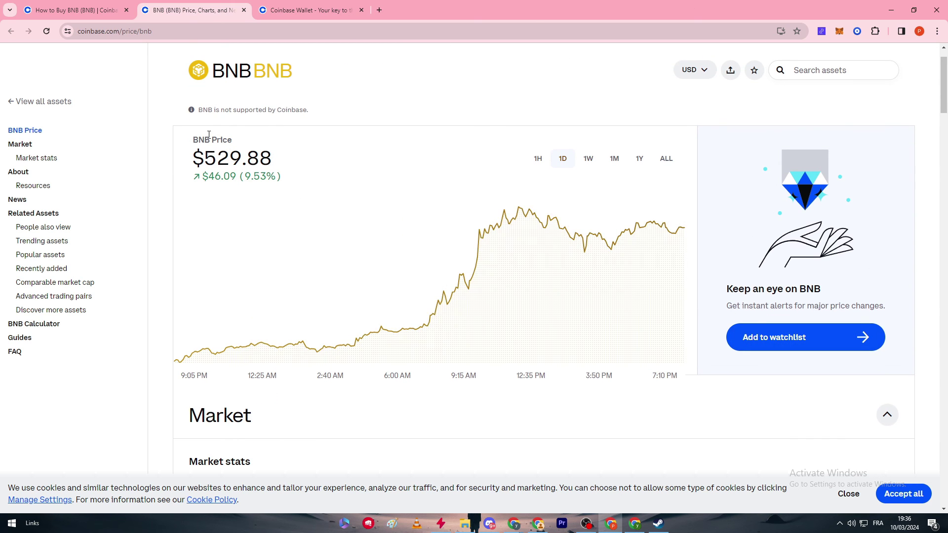
{"action": "scroll", "coordinate": [545, 265], "scroll_direction": "down", "scroll_amount": 1}
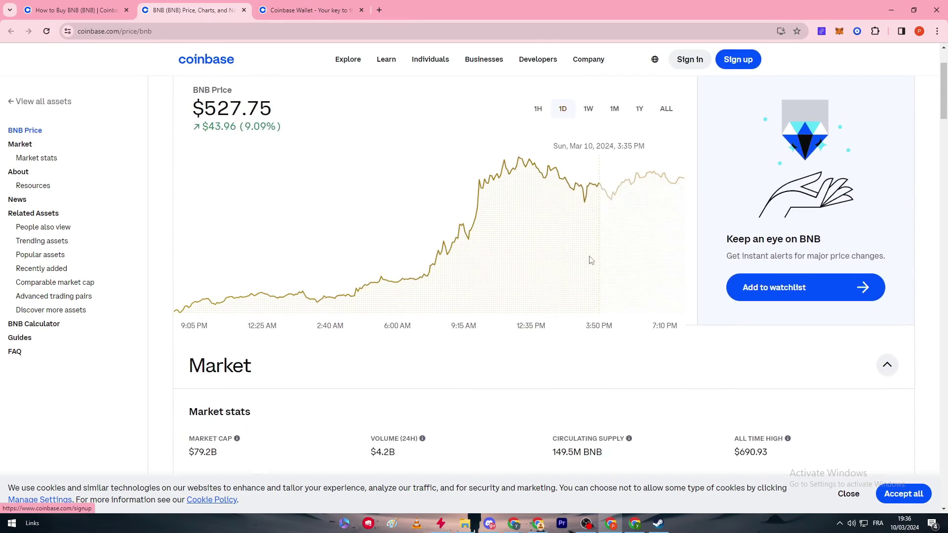
{"action": "scroll", "coordinate": [261, 268], "scroll_direction": "up", "scroll_amount": 2}
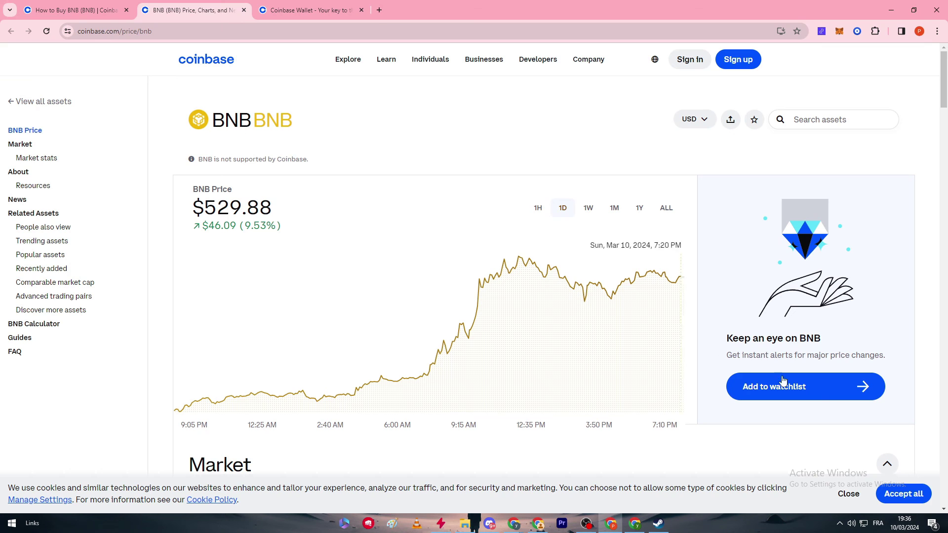